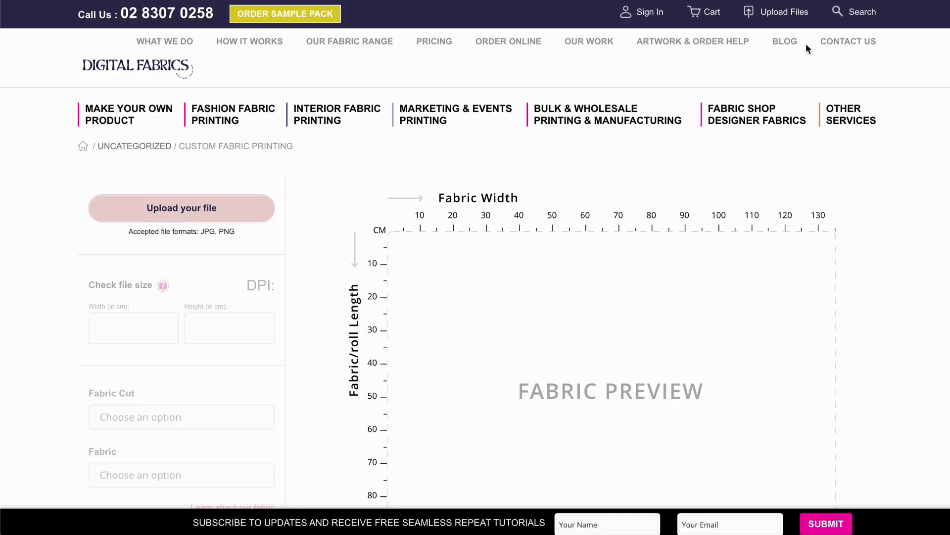
# Open the custom fabric upload page and upload the design file Papaya Repeat.jpg
pyautogui.moveTo(796, 28)
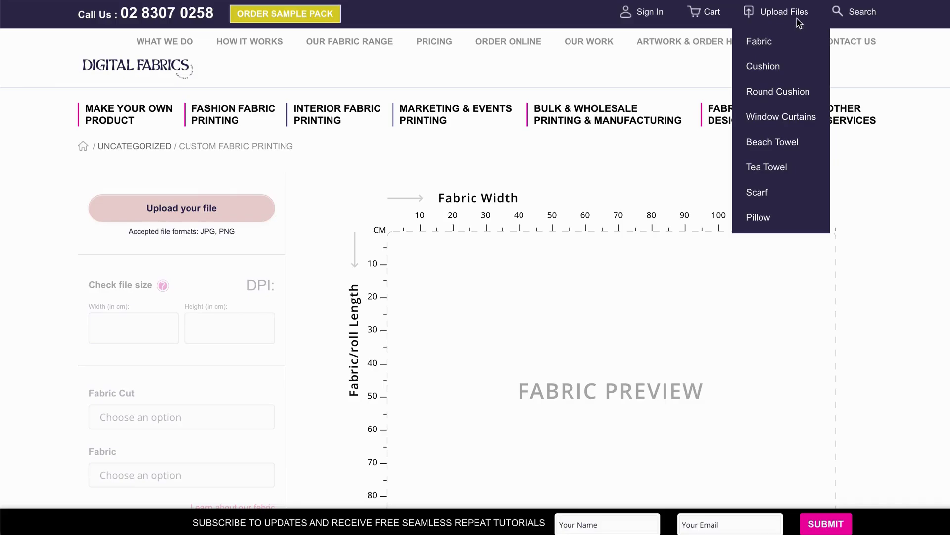
pyautogui.click(762, 44)
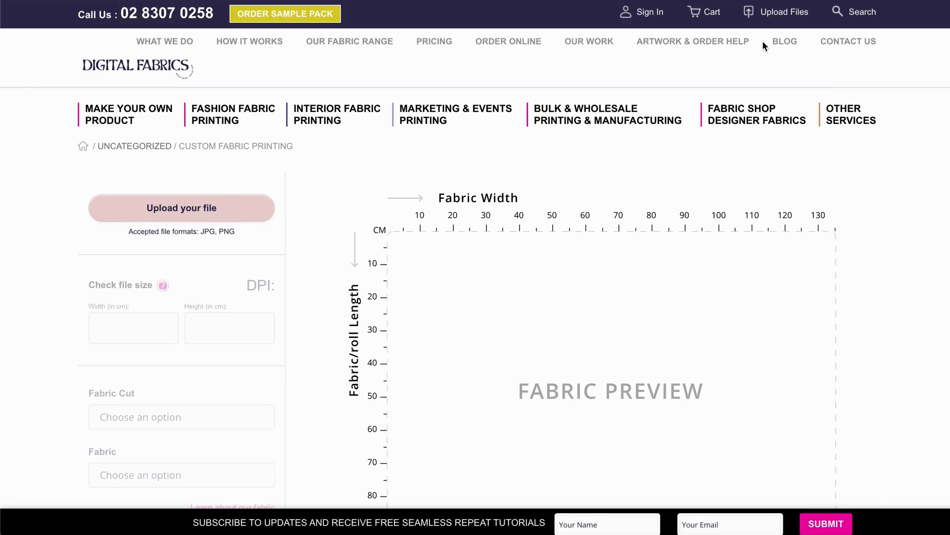
pyautogui.click(202, 218)
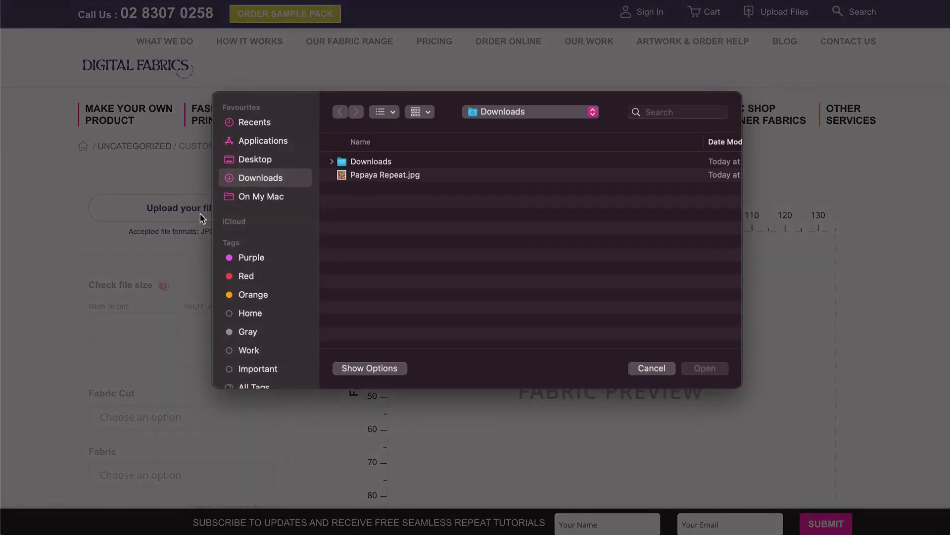
pyautogui.doubleClick(382, 180)
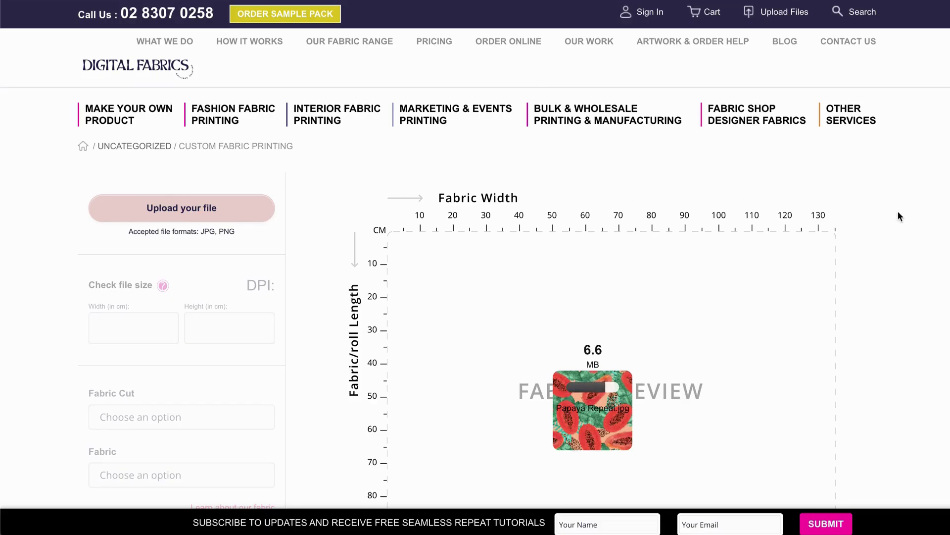
# Check the uploaded design's DPI and set its repeat width to 50 cm
pyautogui.scroll(-3, 900, 227)
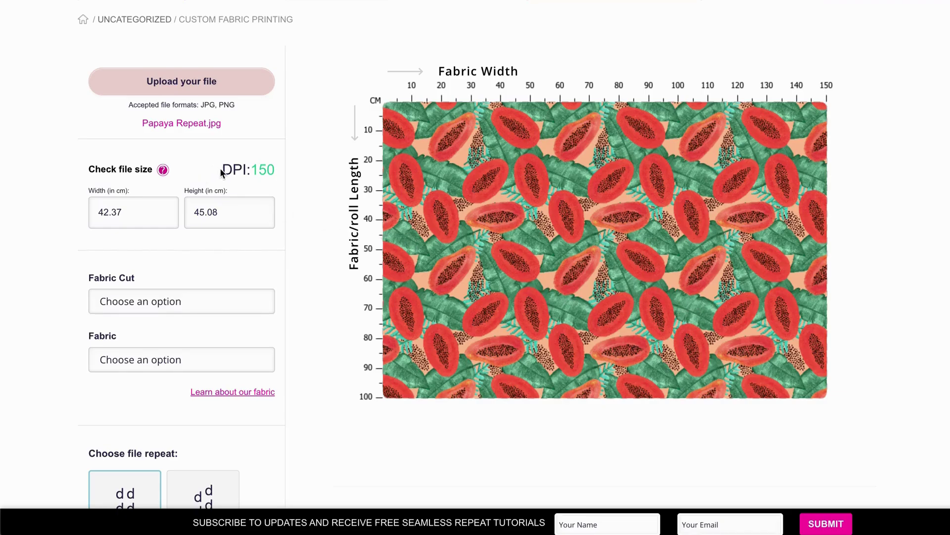
pyautogui.moveTo(222, 171); pyautogui.dragTo(274, 170)
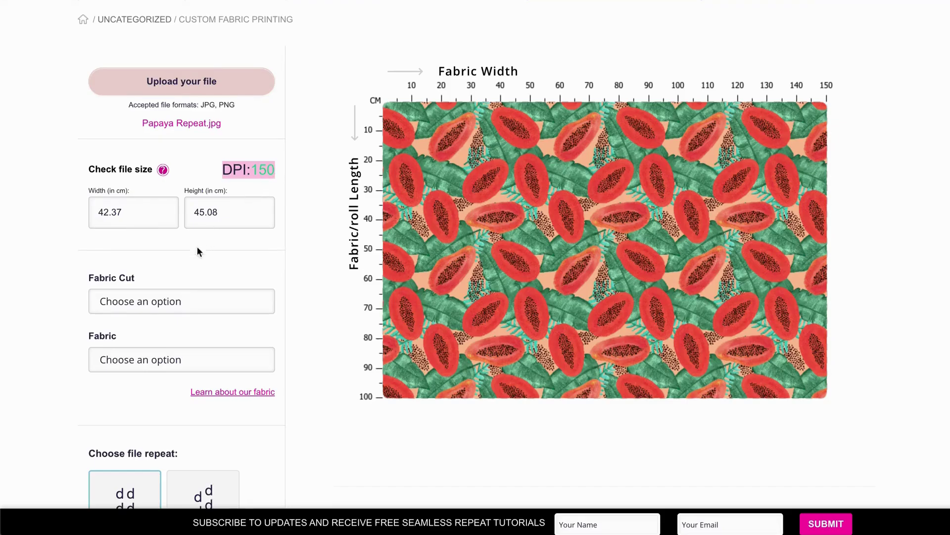
pyautogui.click(139, 214)
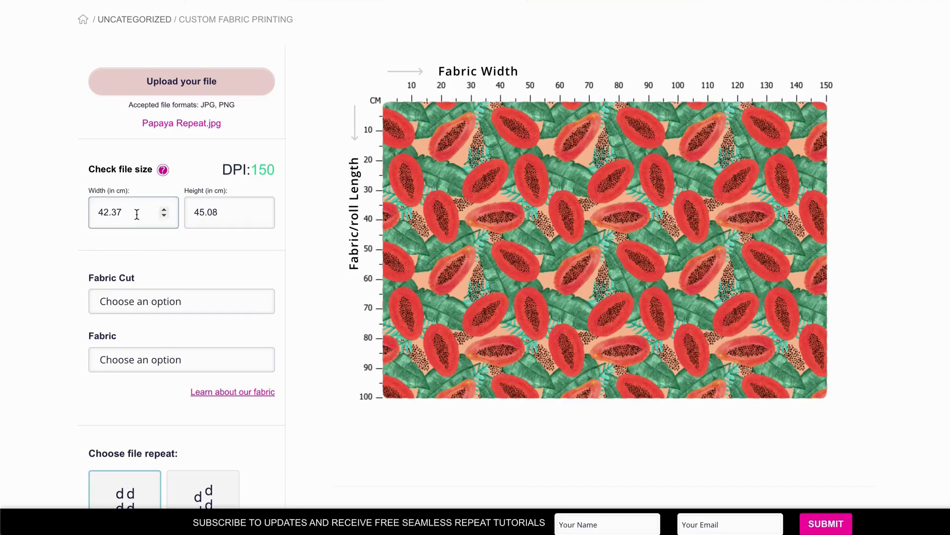
pyautogui.doubleClick(137, 214)
pyautogui.write('50')
pyautogui.click(185, 249)
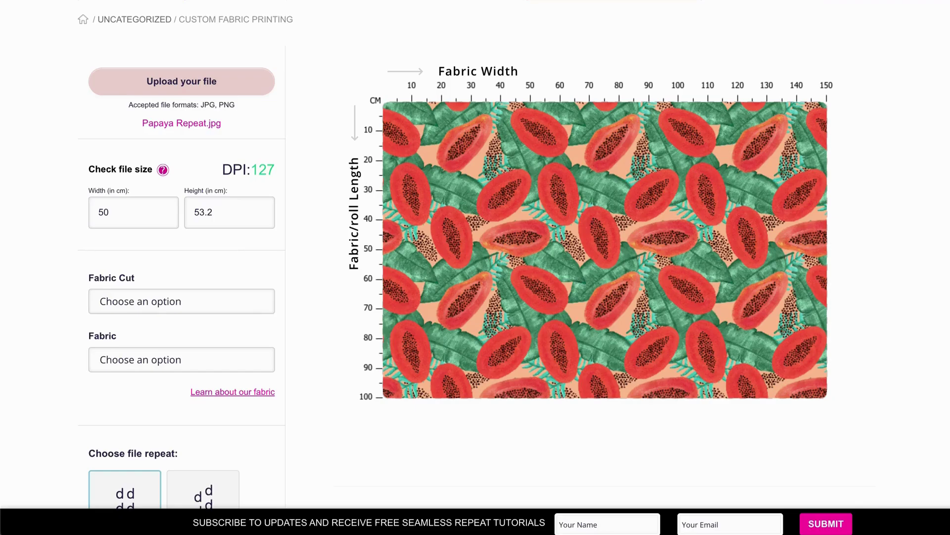
# Set the fabric cut to Linear metre and the fabric to Cooper
pyautogui.click(203, 306)
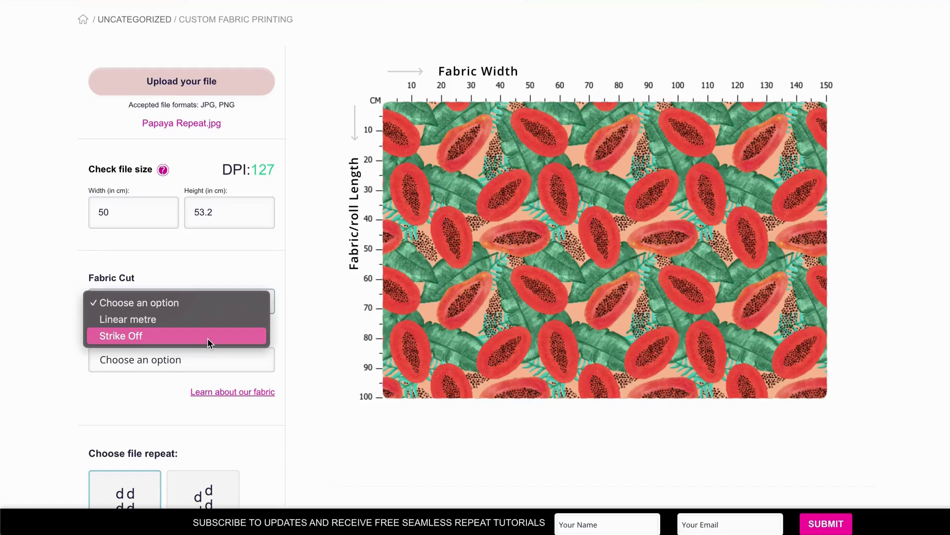
pyautogui.click(219, 321)
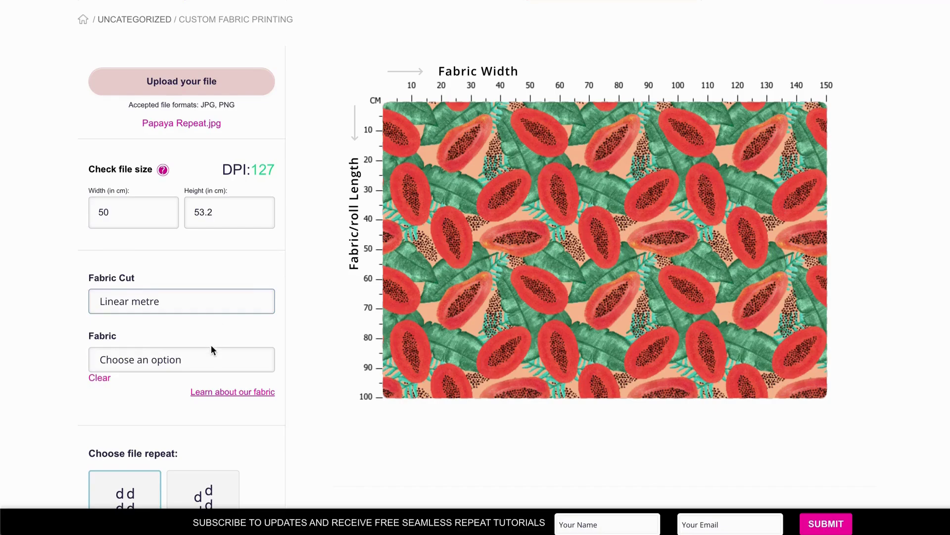
pyautogui.click(206, 366)
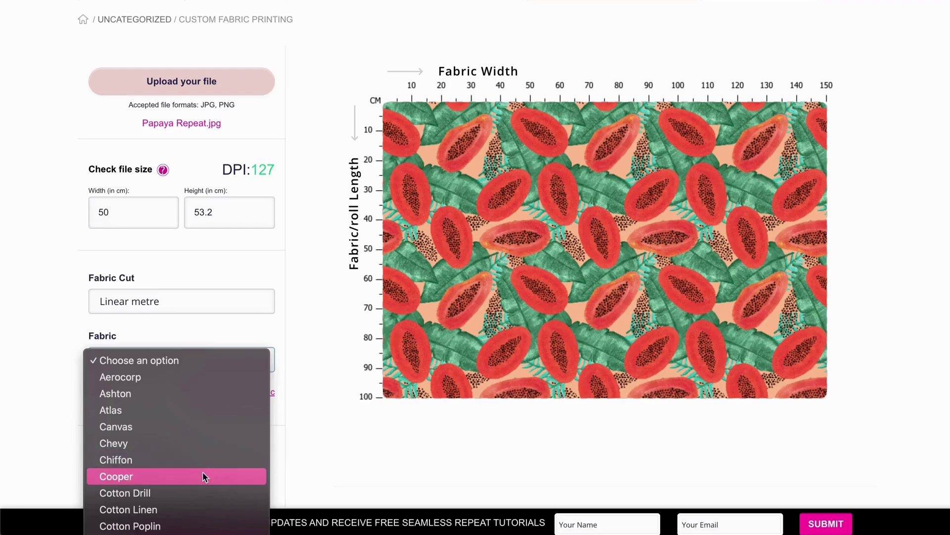
pyautogui.click(203, 477)
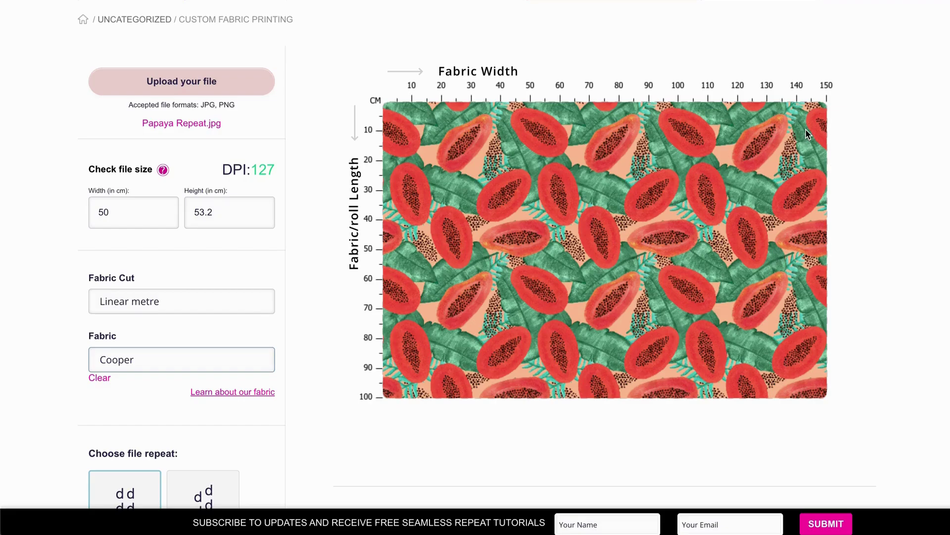
# Try the Half drop and Mirror file repeats on the fabric preview and return to Full drop
pyautogui.scroll(-5, 349, 351)
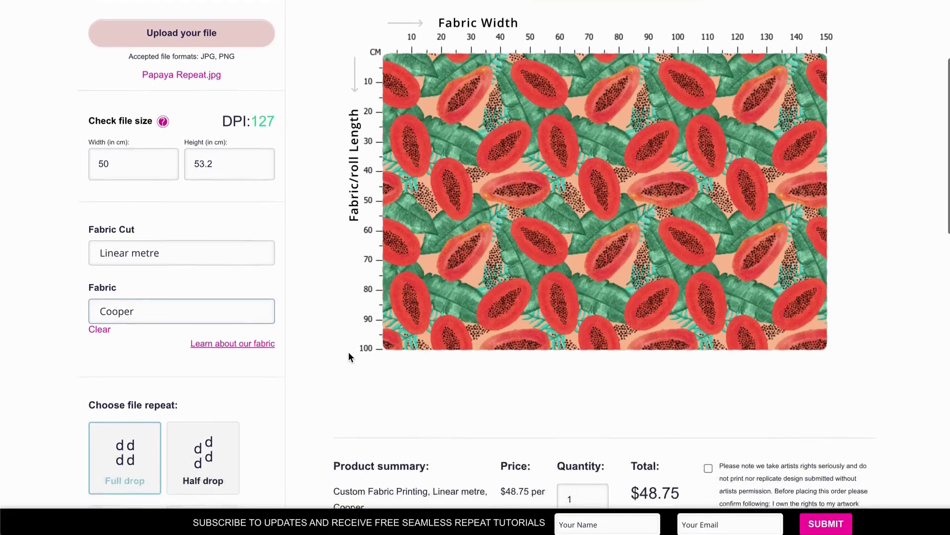
pyautogui.scroll(-1, 349, 352)
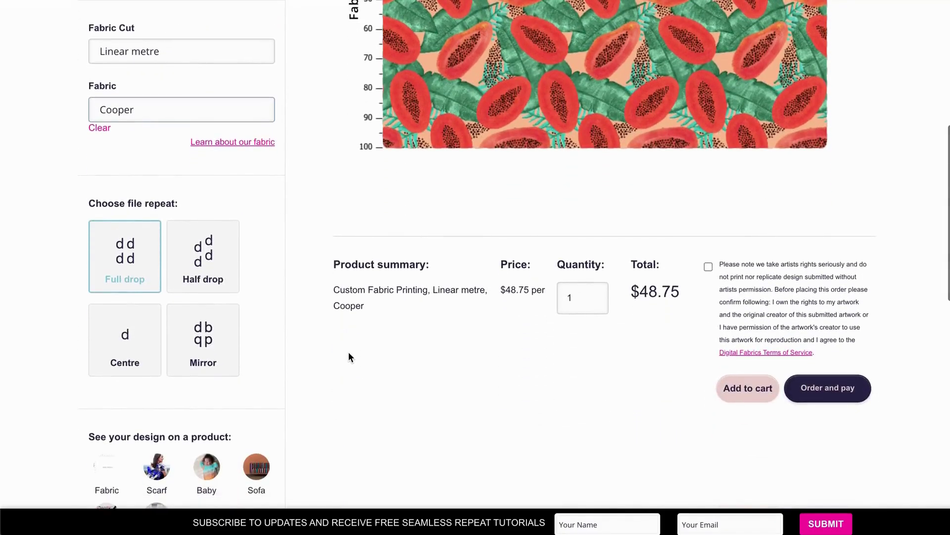
pyautogui.scroll(-1, 358, 386)
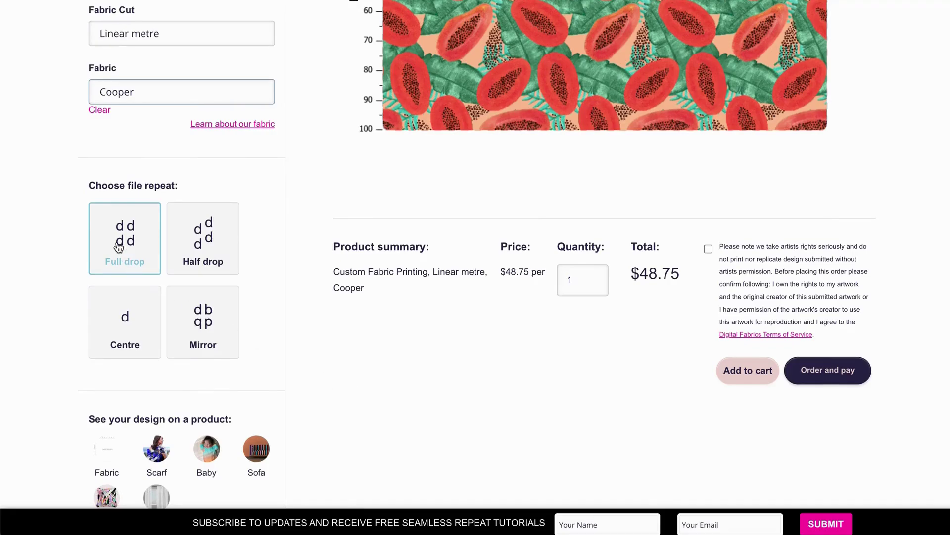
pyautogui.click(207, 247)
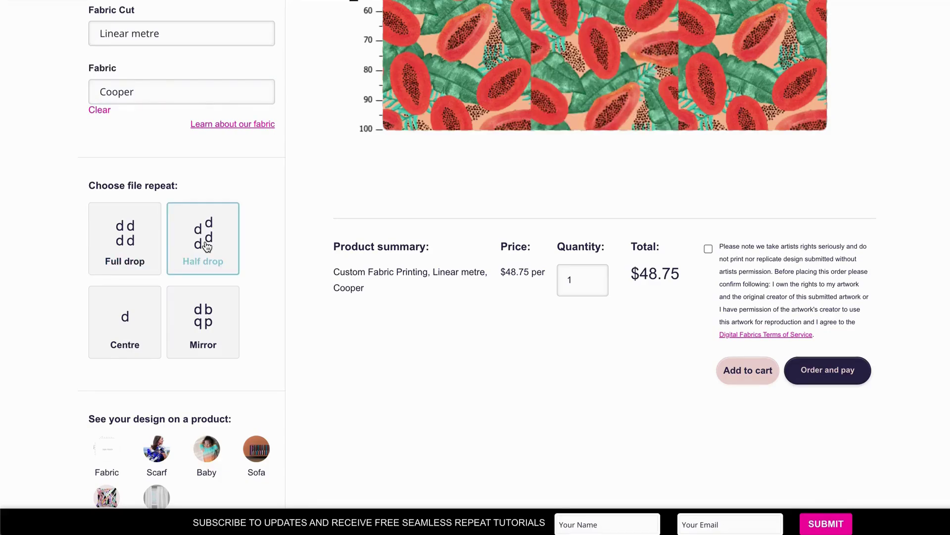
pyautogui.scroll(2, 233, 239)
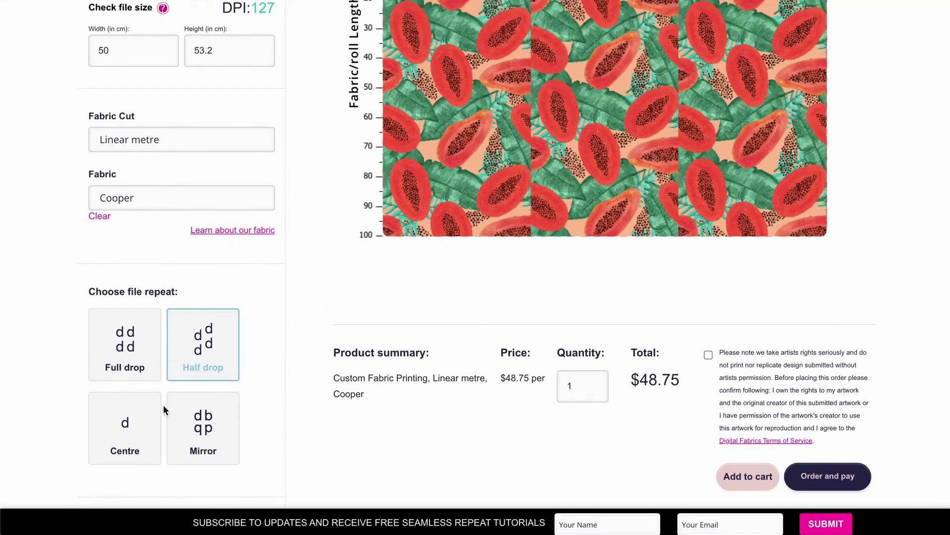
pyautogui.click(198, 442)
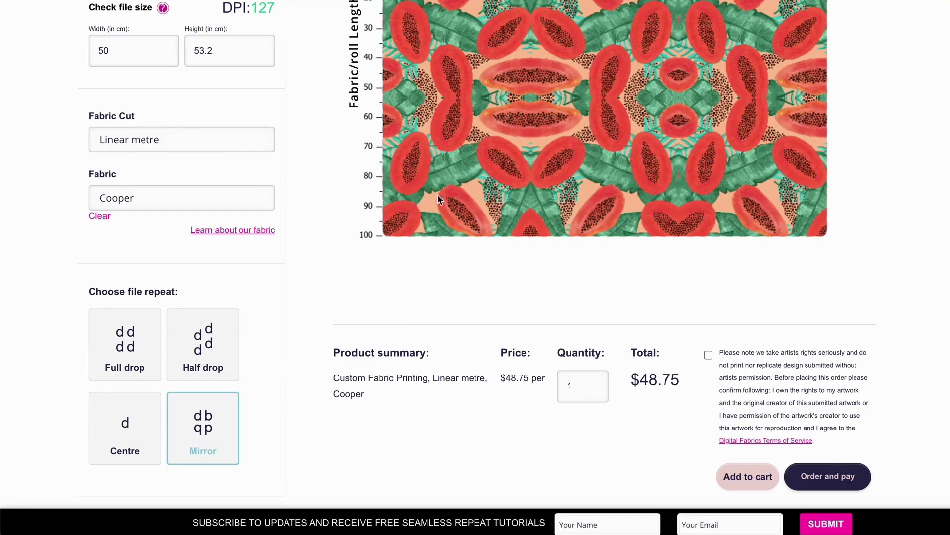
pyautogui.click(135, 345)
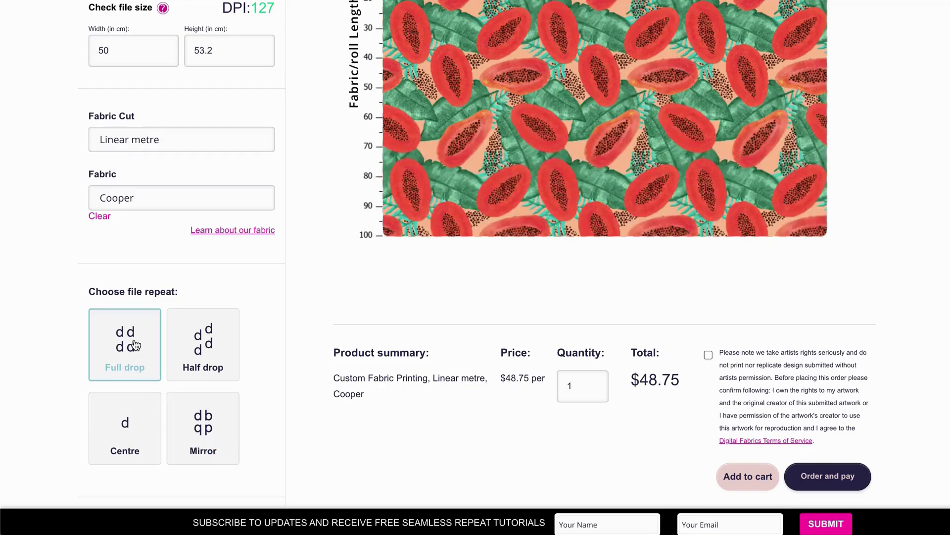
pyautogui.scroll(2, 406, 340)
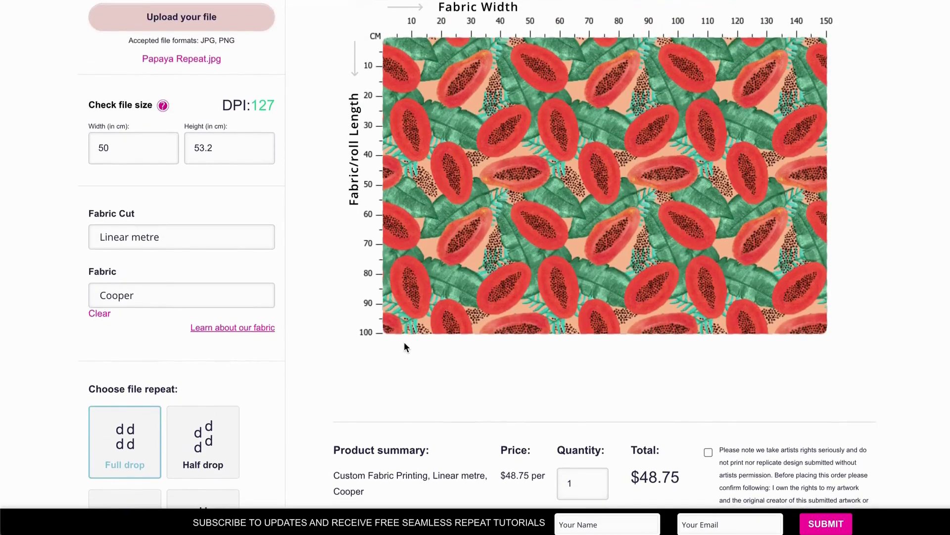
# Add the custom print to the cart in a quantity of 4, with the artwork rights and terms of service confirmation accepted
pyautogui.scroll(-2, 404, 342)
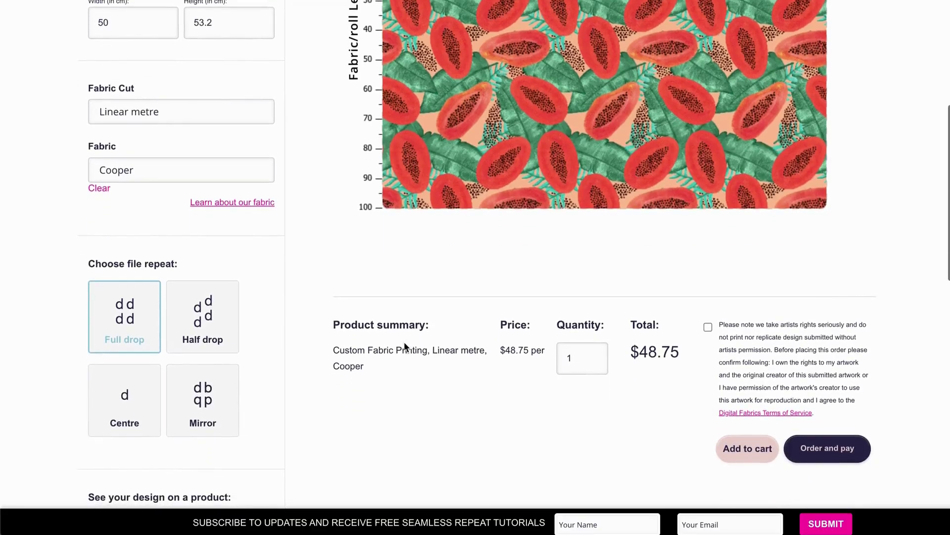
pyautogui.scroll(-2, 404, 342)
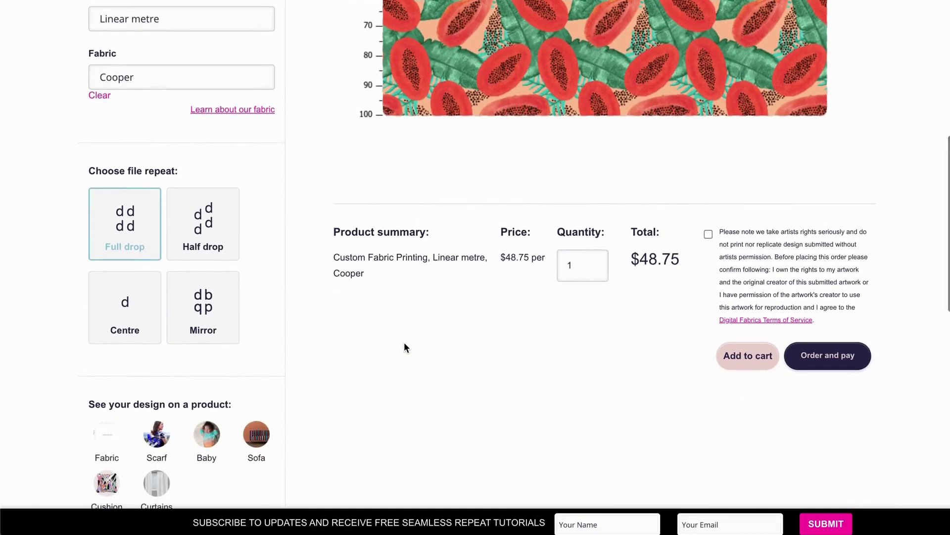
pyautogui.scroll(1, 533, 305)
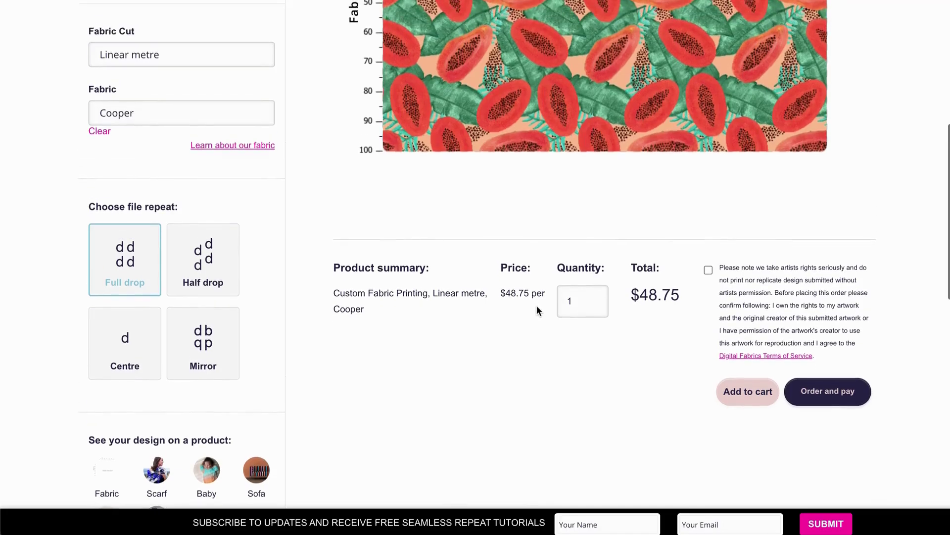
pyautogui.click(575, 300)
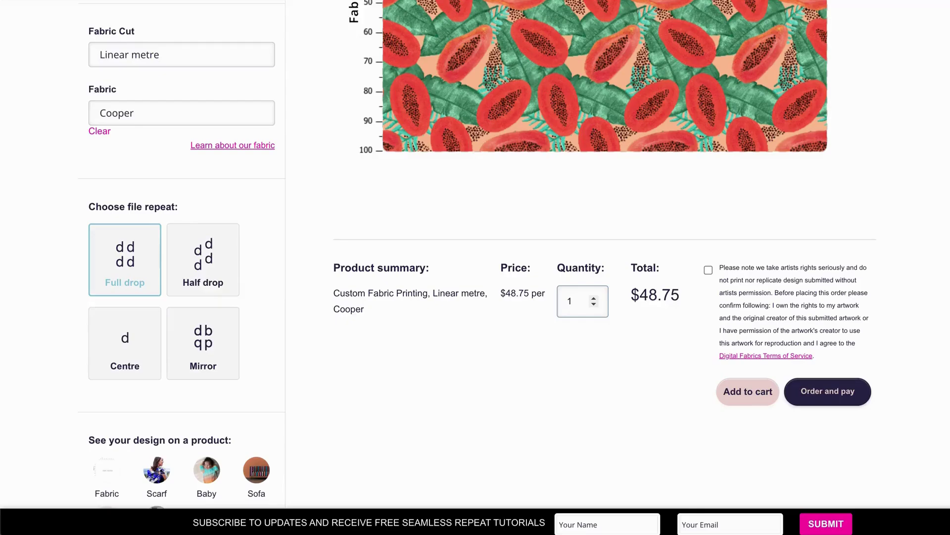
pyautogui.click(596, 299)
pyautogui.click(594, 298)
pyautogui.click(594, 298)
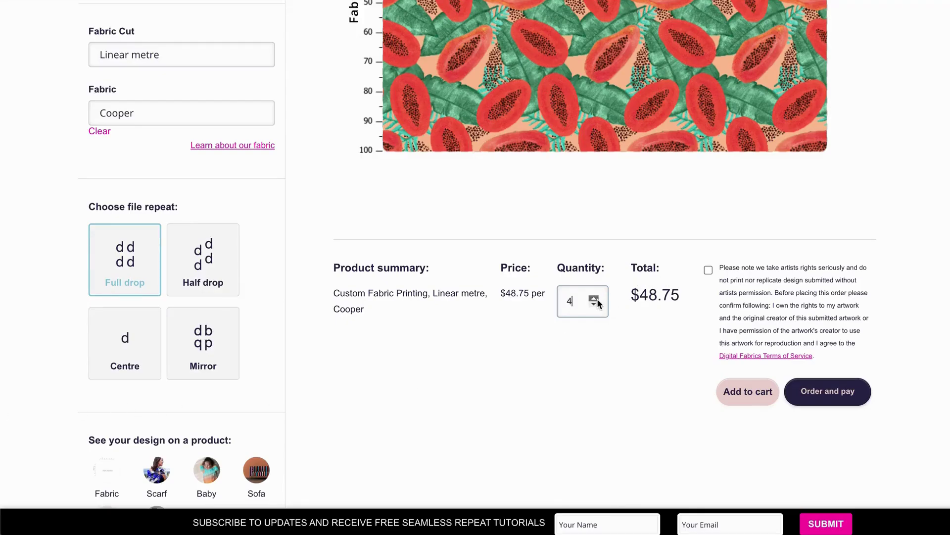
pyautogui.click(708, 270)
pyautogui.click(751, 394)
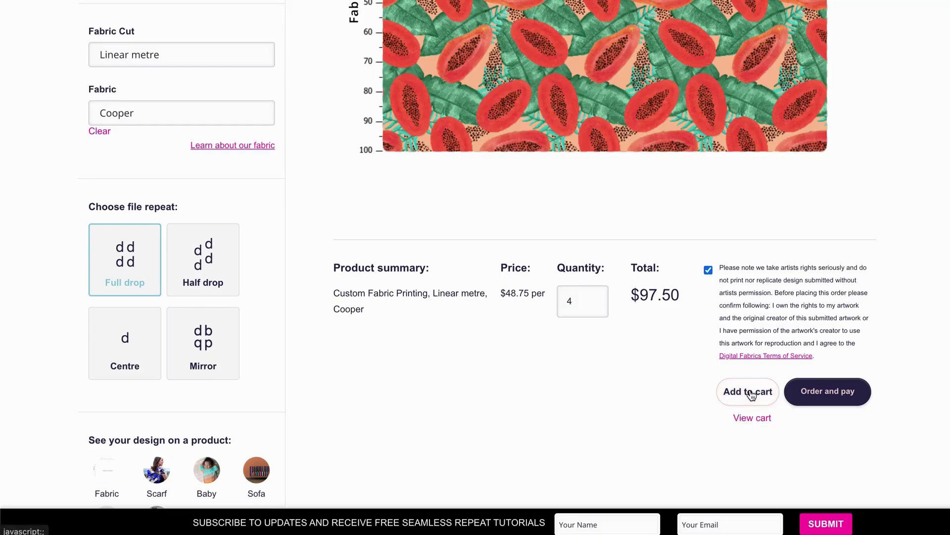